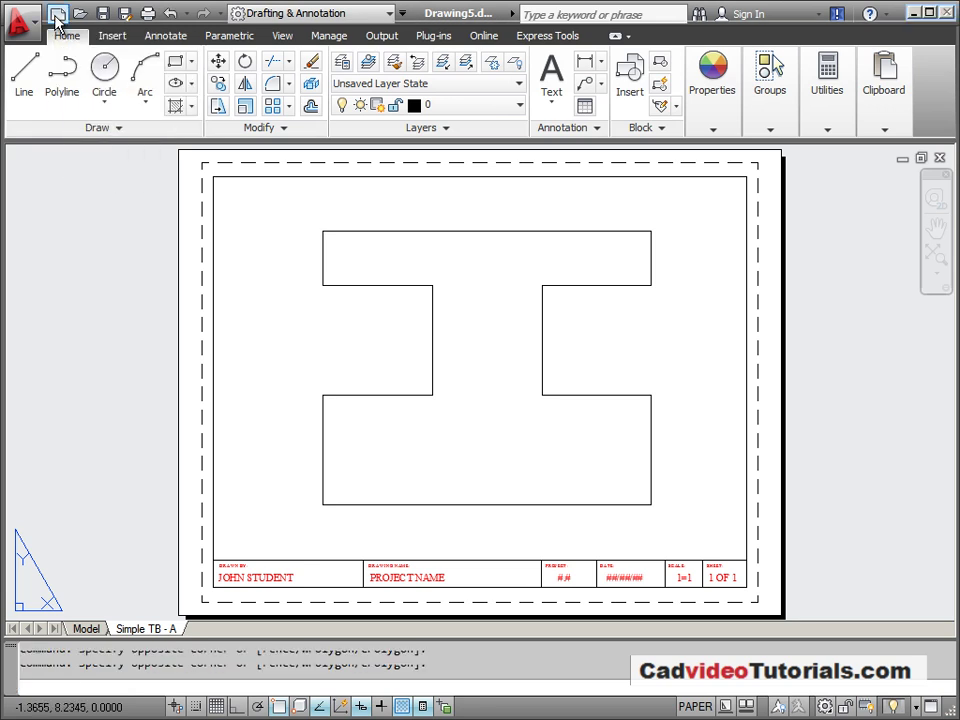
Step: Create a new drawing from the Simple_TB_-_A.dwt template prefixed with the student's first name and go to model space
click(55, 16)
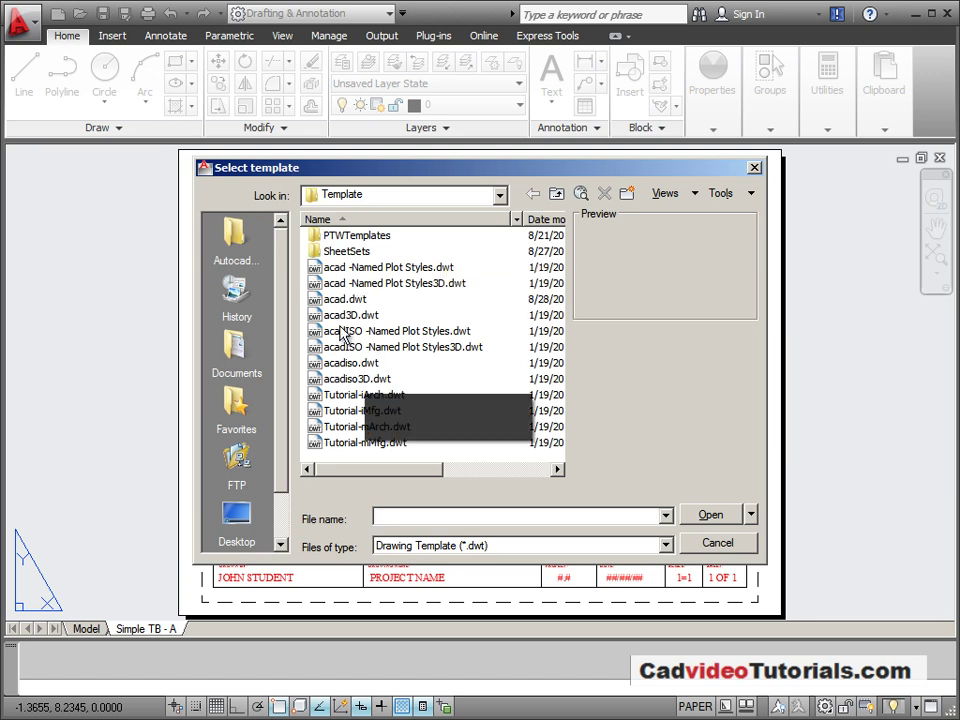
click(231, 235)
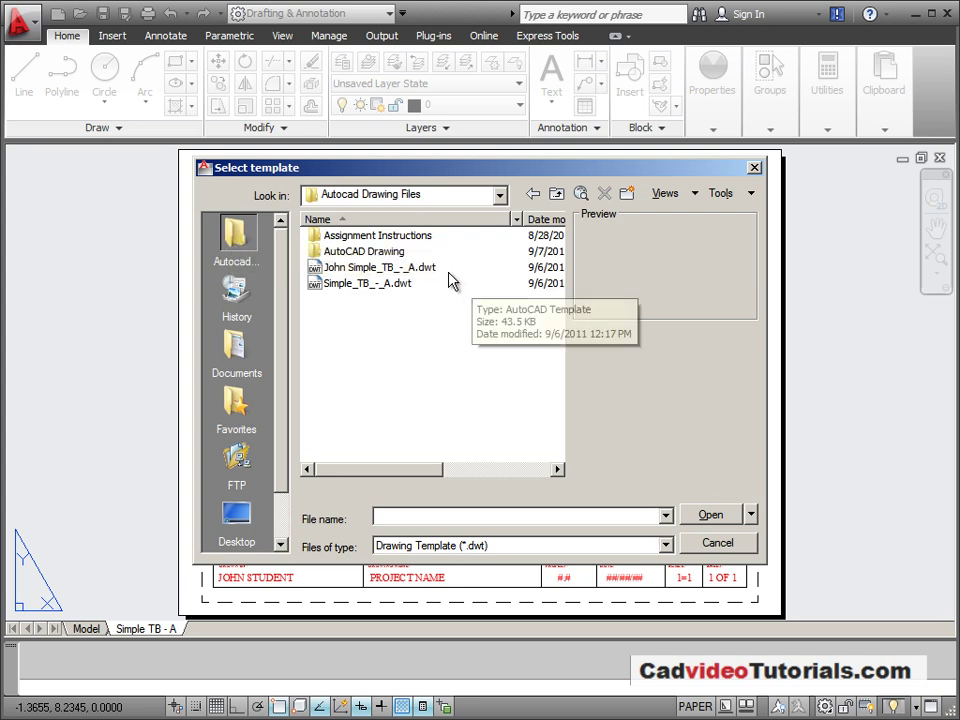
click(424, 268)
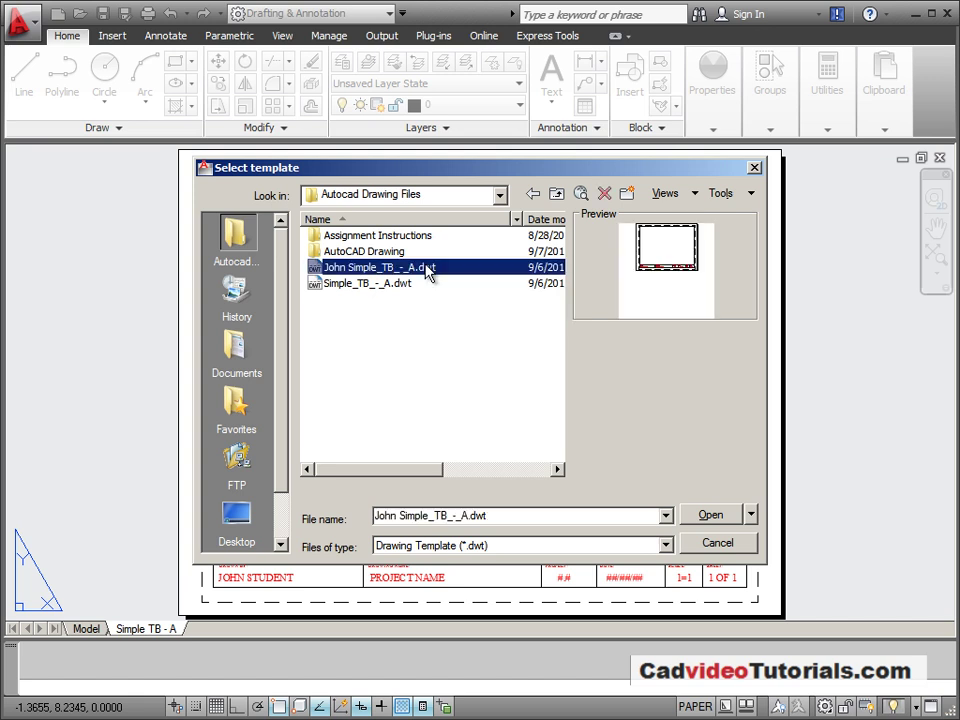
click(727, 517)
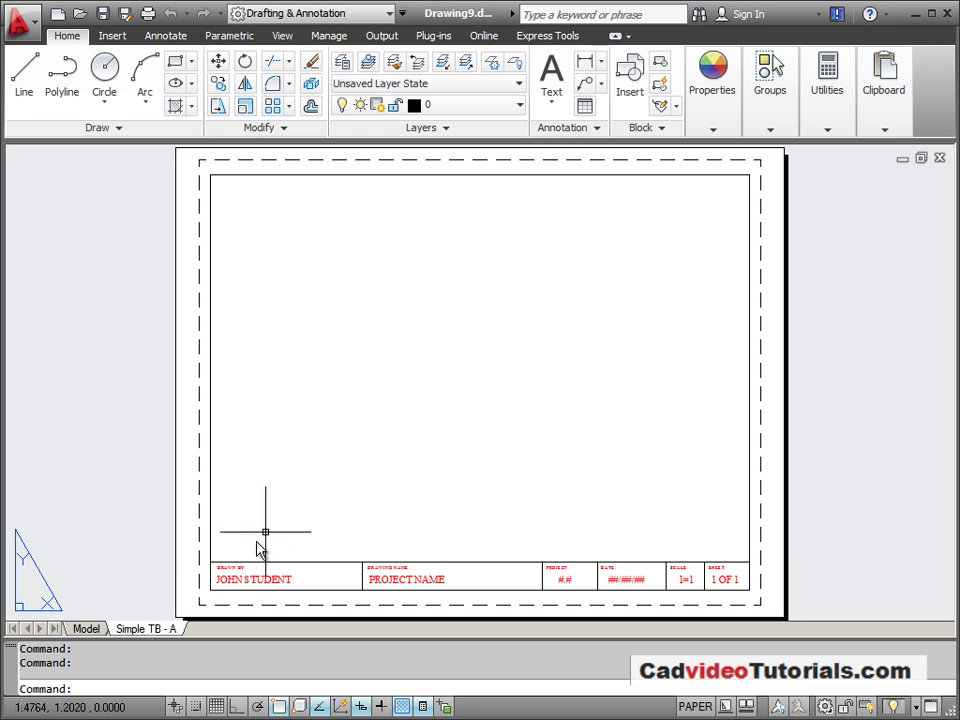
click(86, 628)
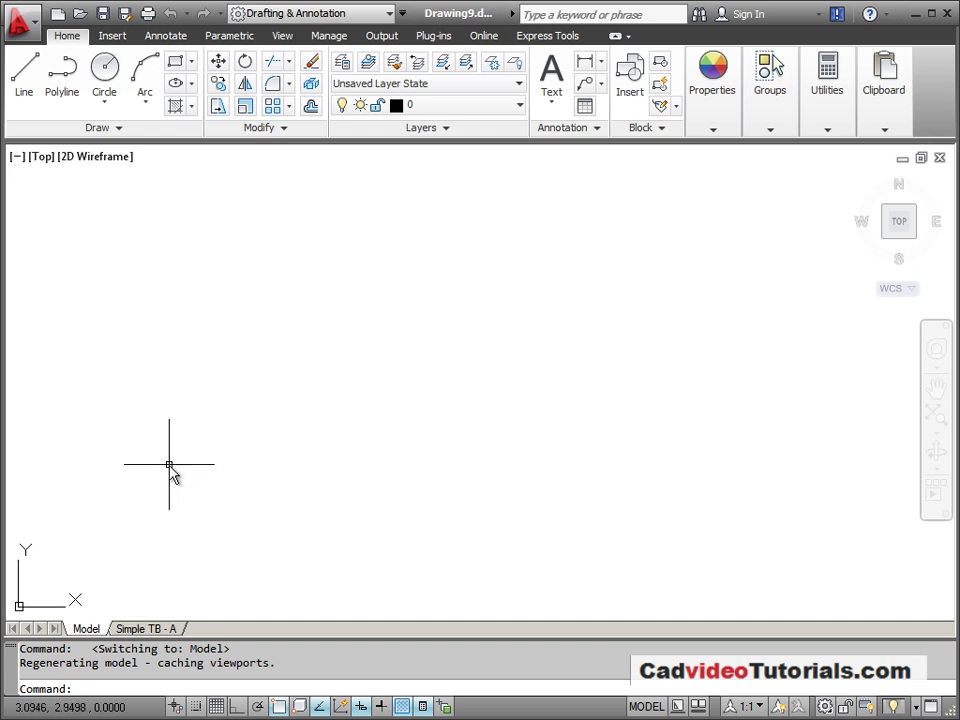
Step: Start a line at 2,2 and, with Dynamic Input turned off, draw its first segment with the relative polar coordinate @2<0
click(26, 78)
text(2,2)
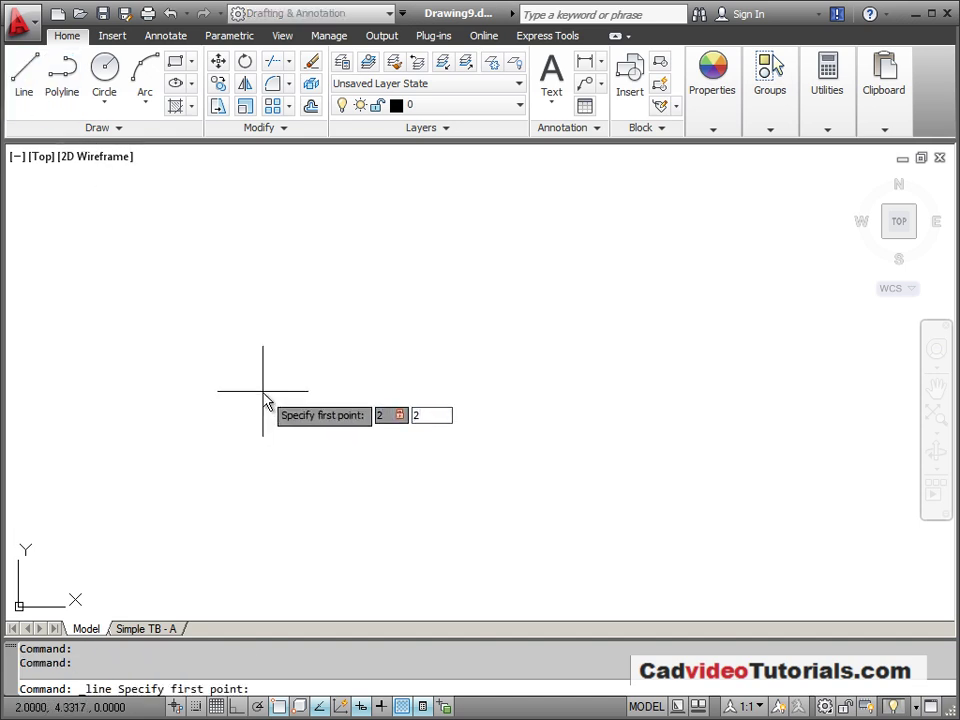
key(Return)
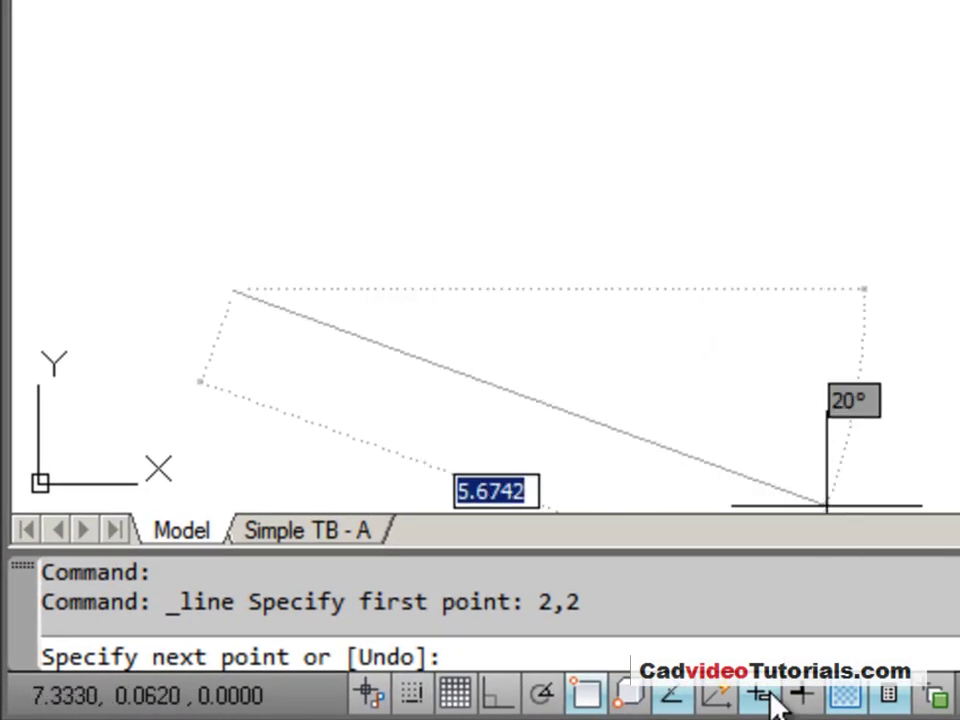
click(770, 700)
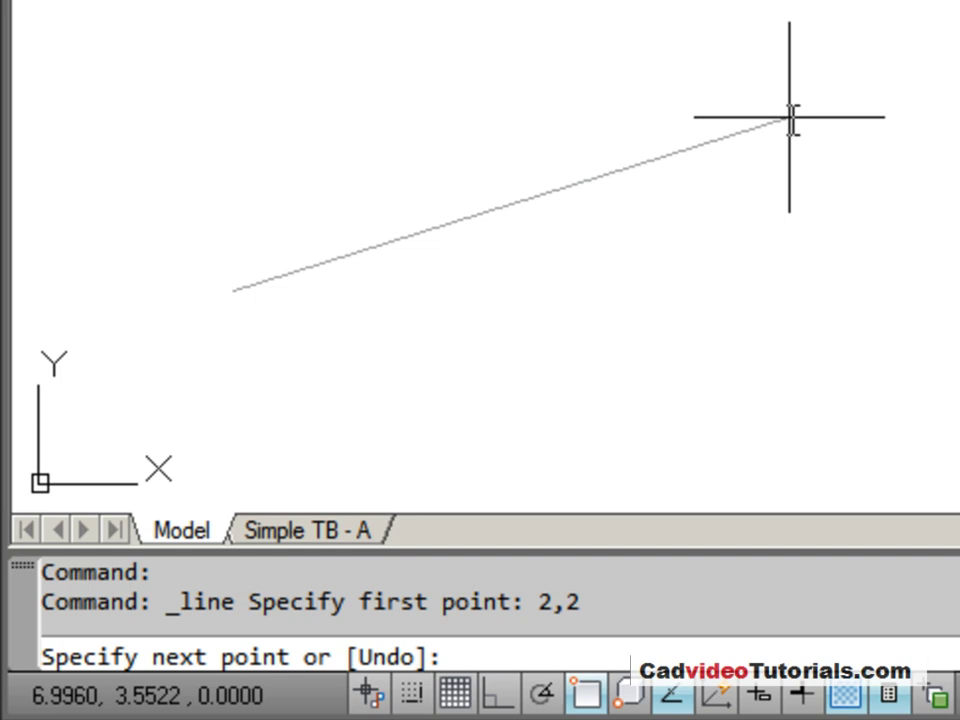
key(F8)
text(@)
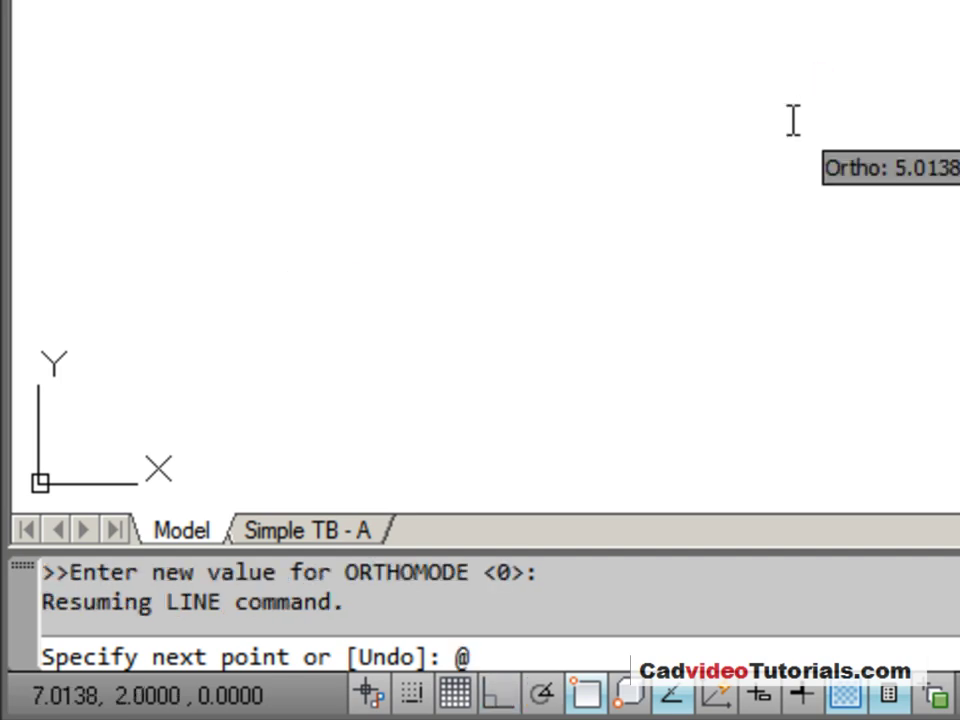
text(2)
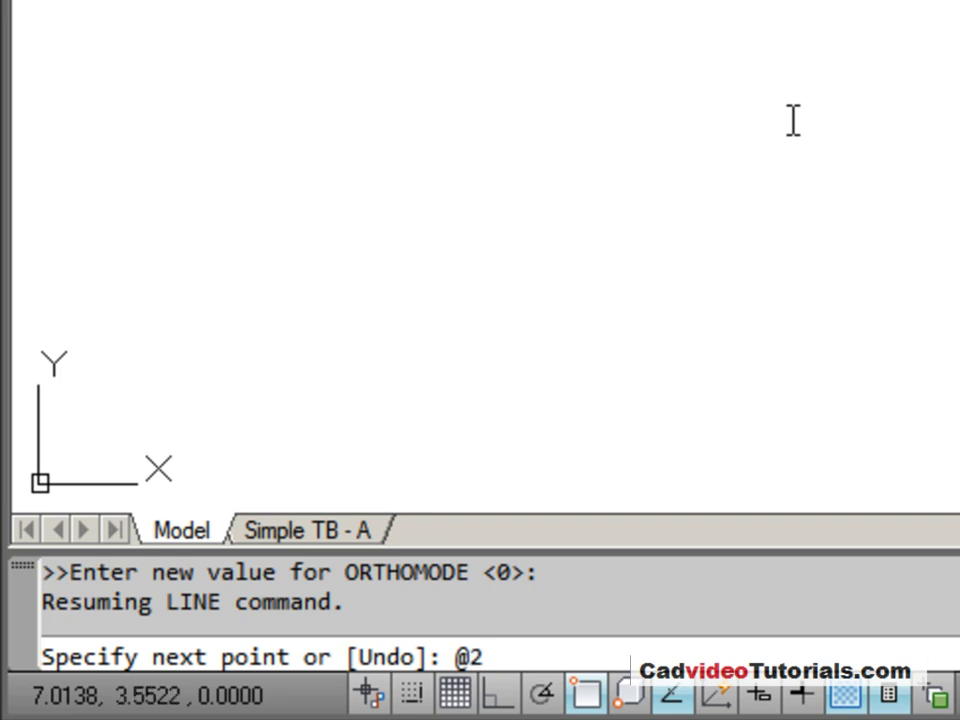
text(<)
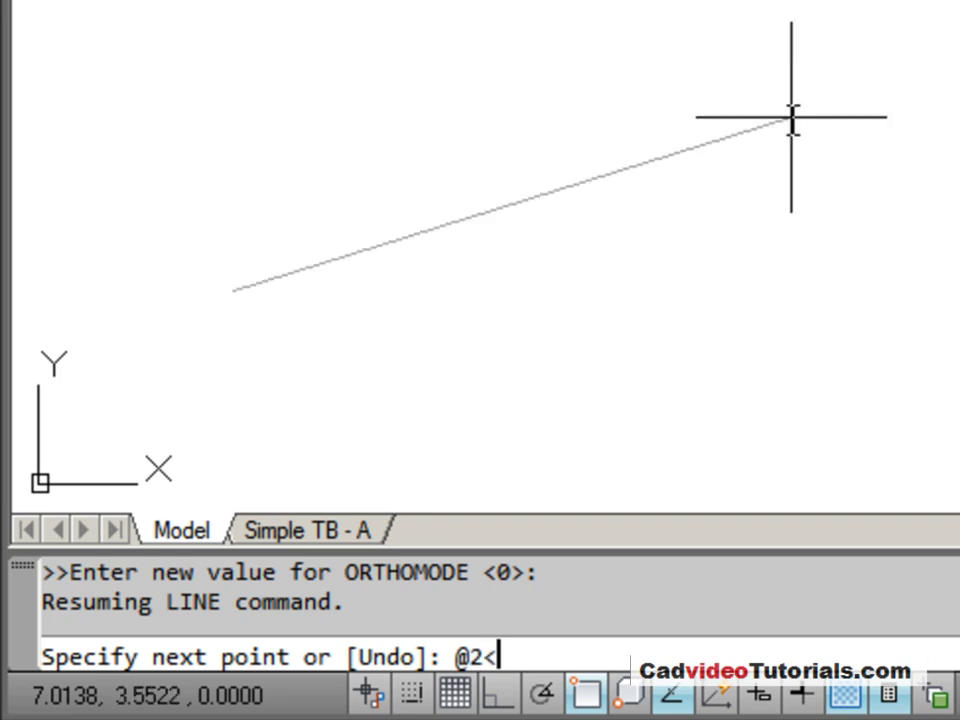
text(0)
key(Return)
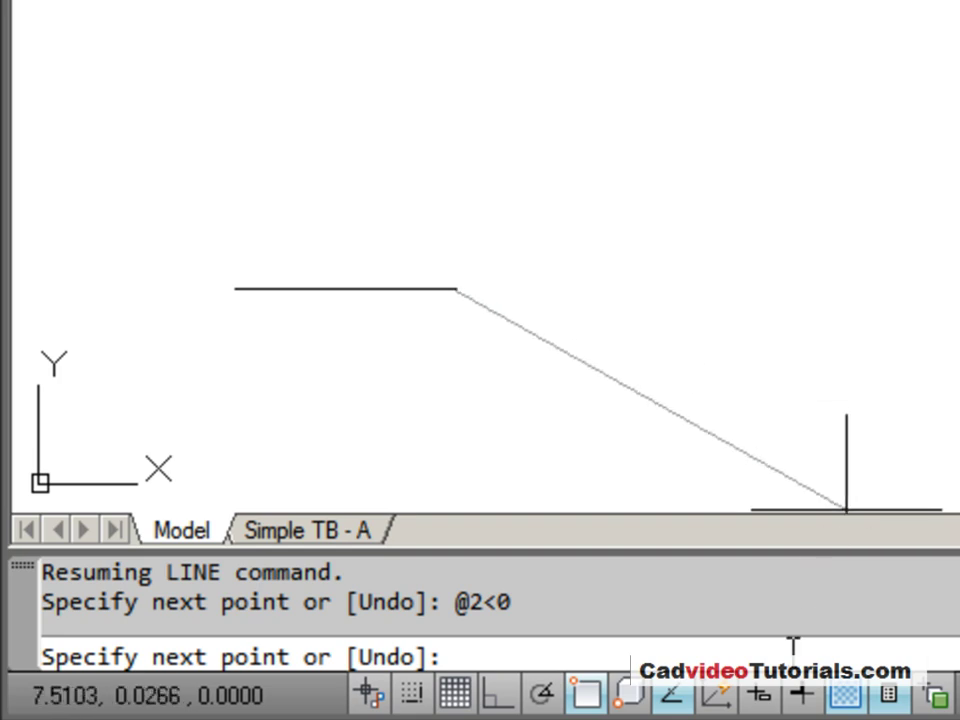
Step: Turn Dynamic Input back on and continue the line with a 5.06-unit segment at 15° and a 1.5-unit segment at 90° upward
click(762, 692)
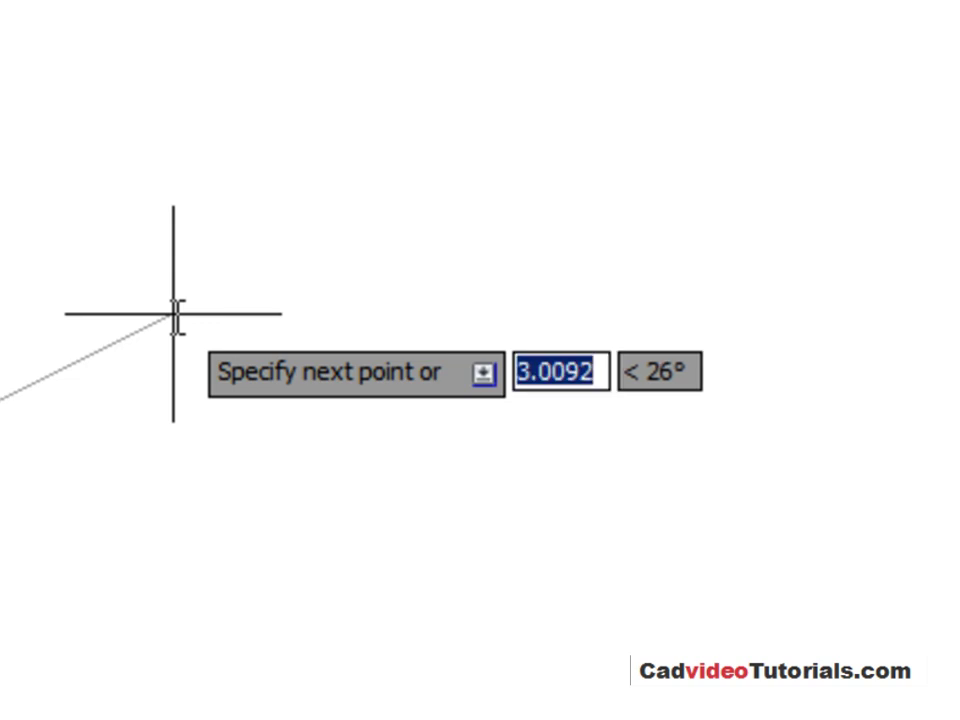
text(5.06)
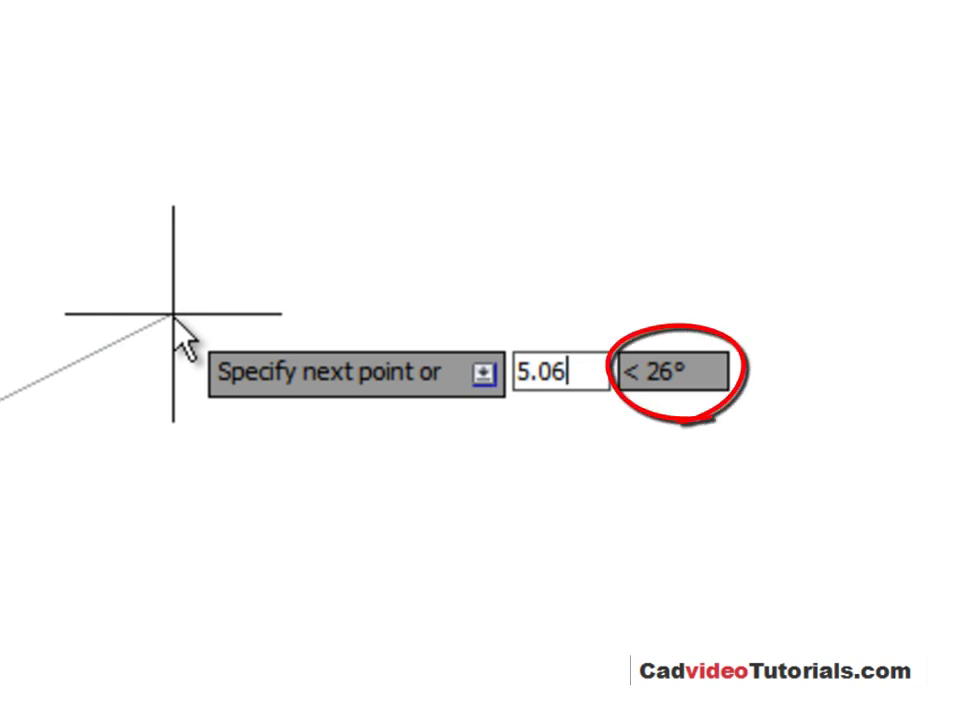
key(Tab)
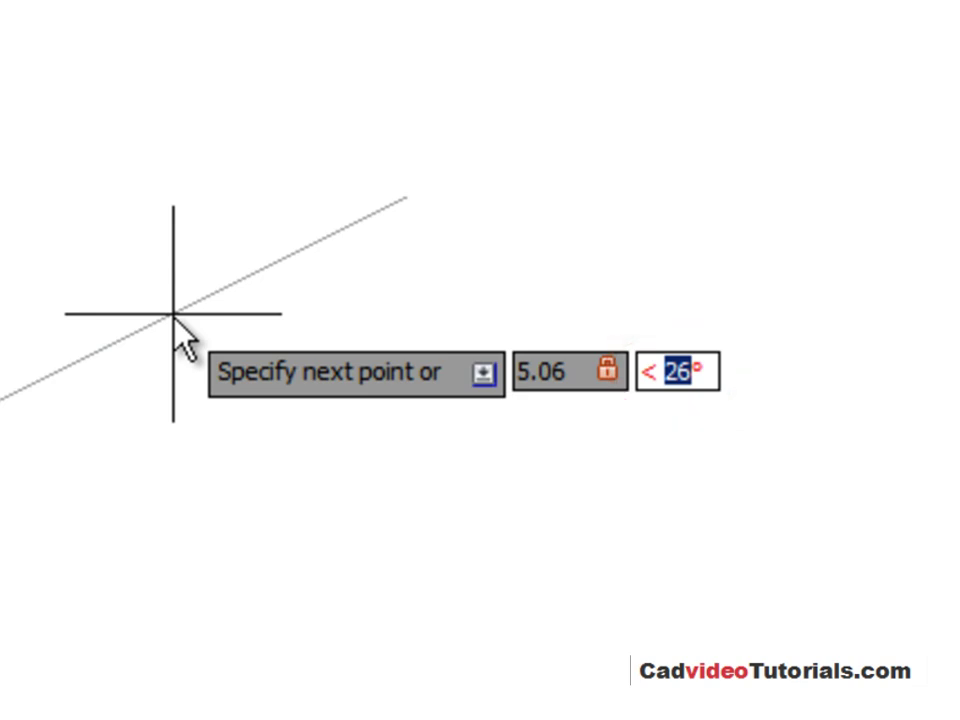
text(15)
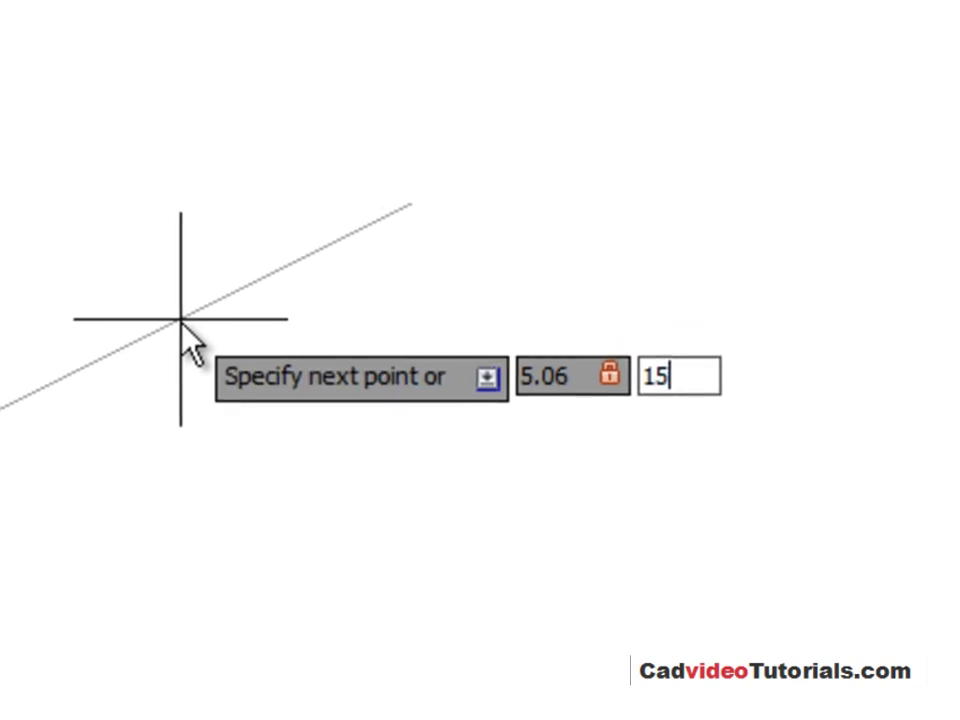
key(Return)
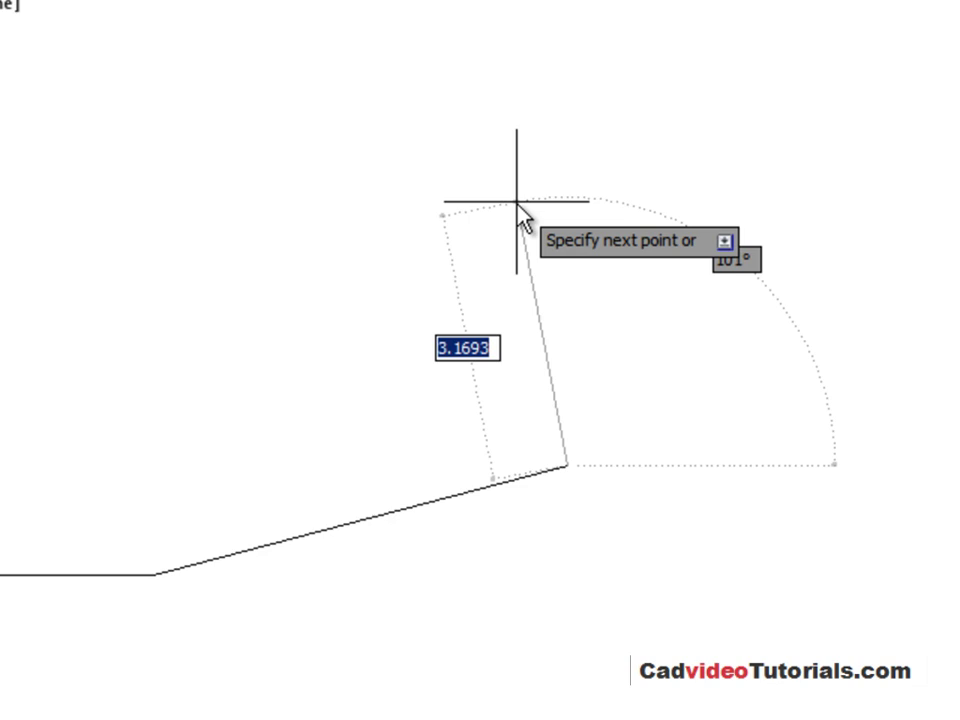
text(1.5)
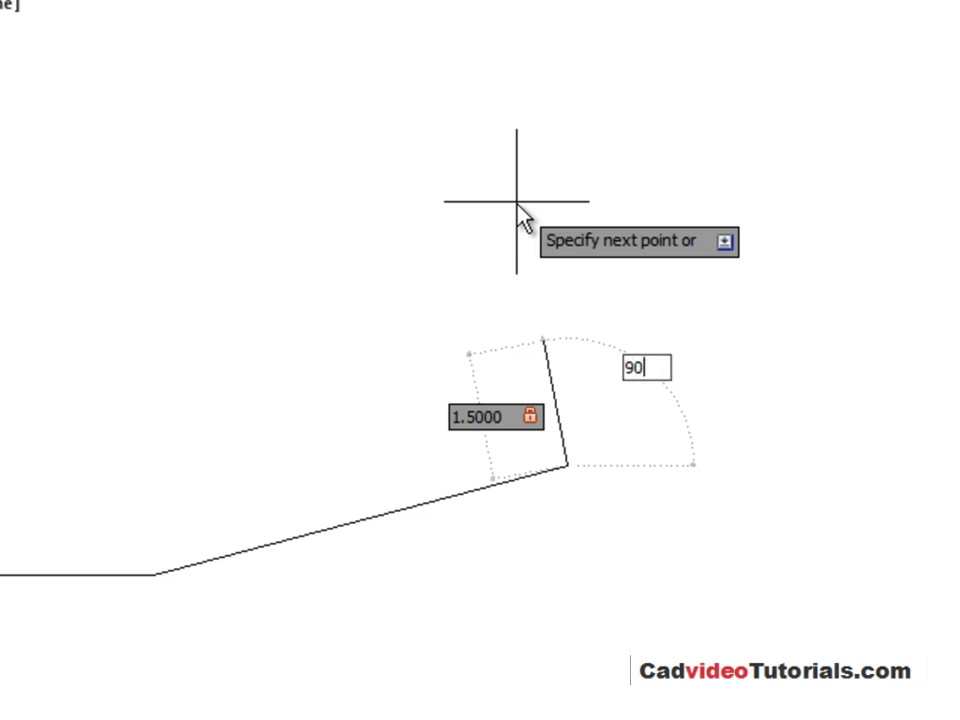
key(Return)
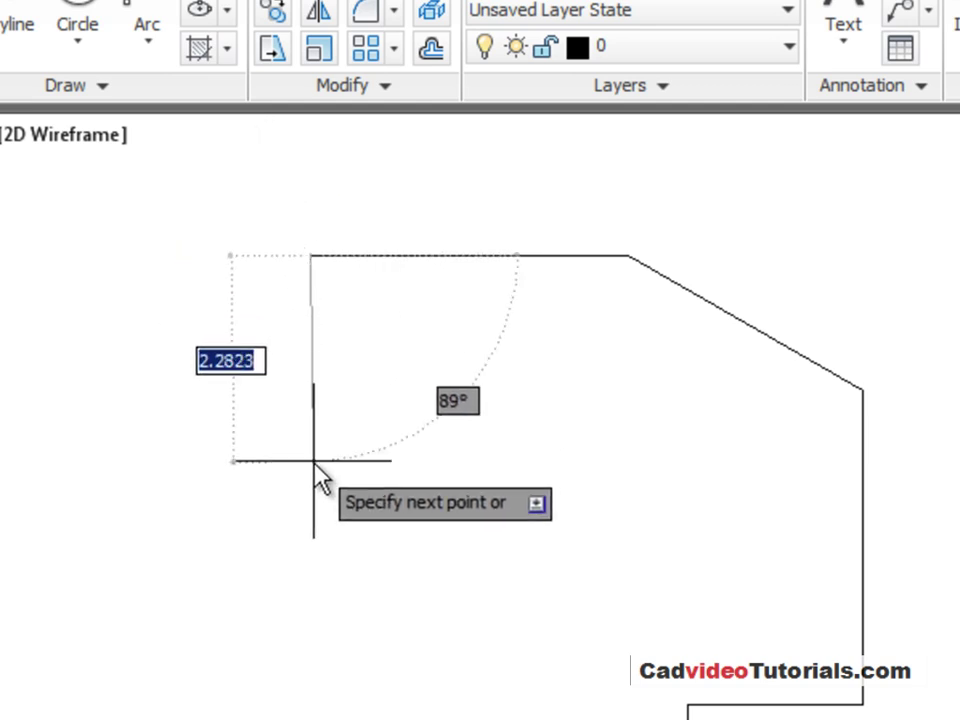
Step: Continue the outline from the left end of its top edge with a 3-unit segment at 90° straight down
text(3)
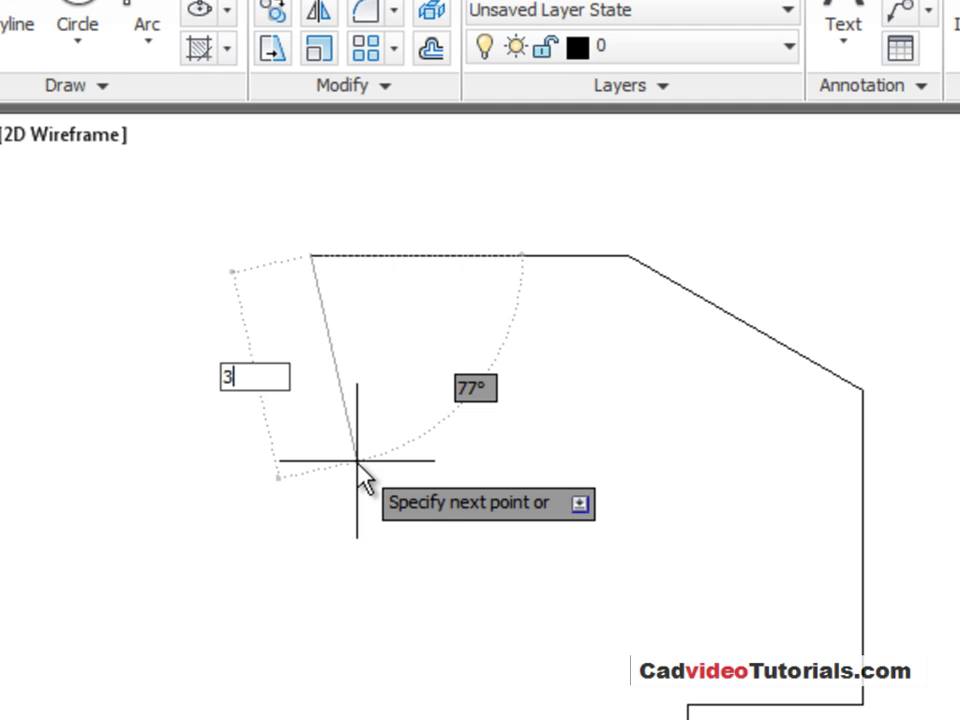
key(Tab)
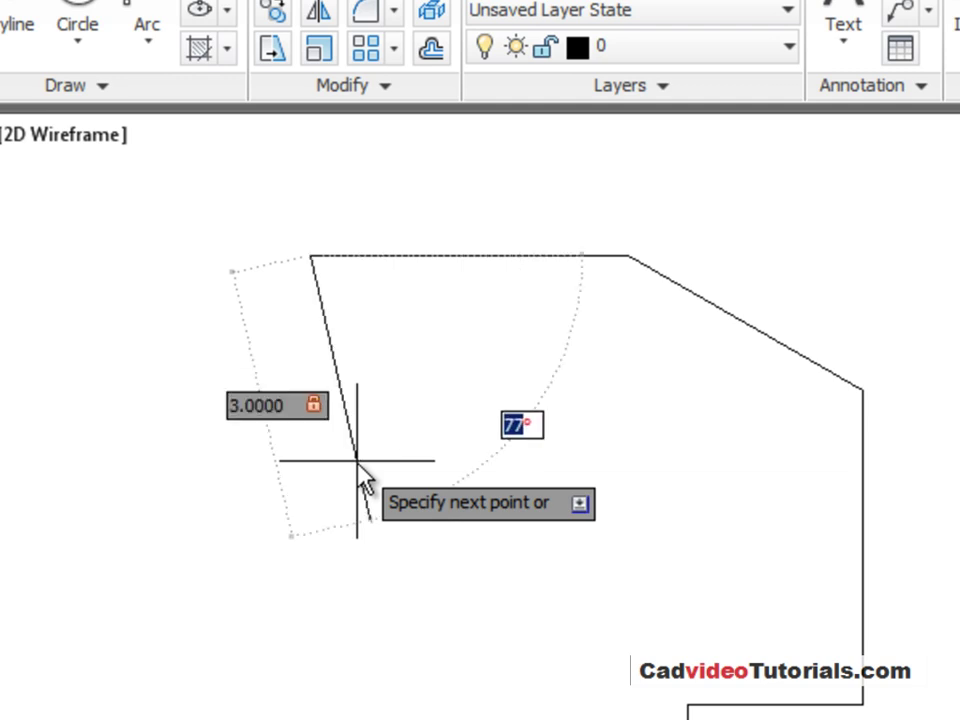
text(90)
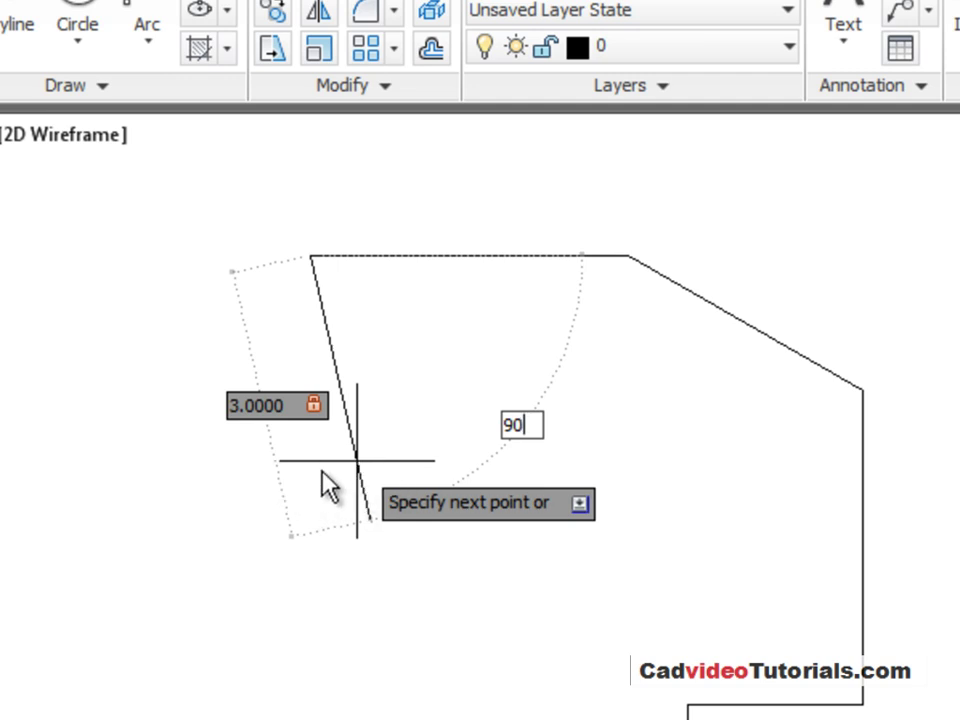
key(Return)
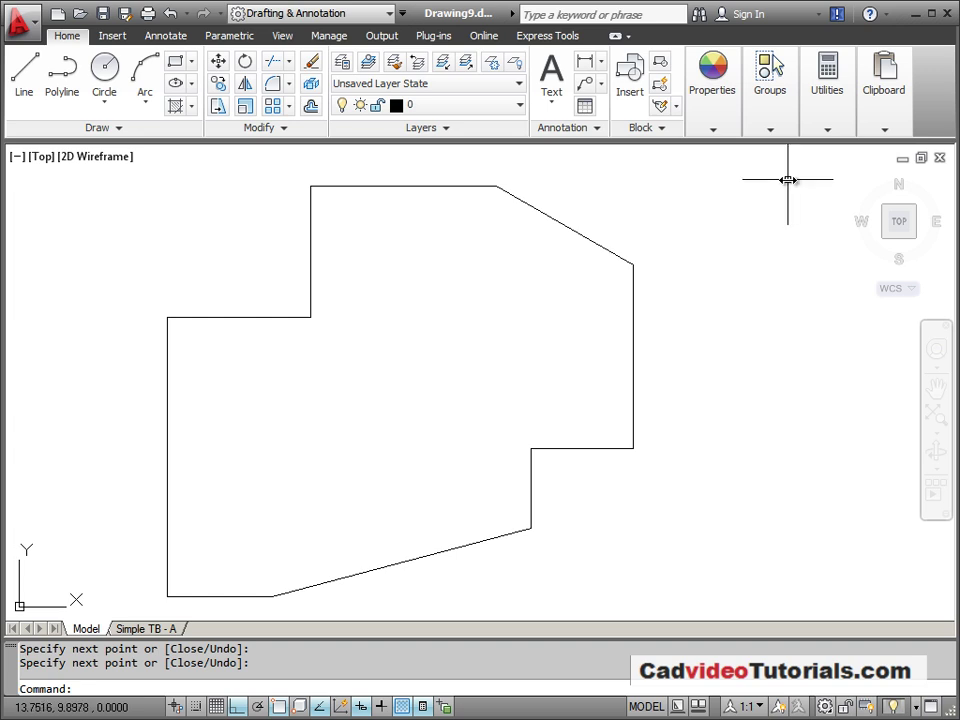
Step: Measure the distance between the two ends of the outline's top horizontal edge
click(829, 100)
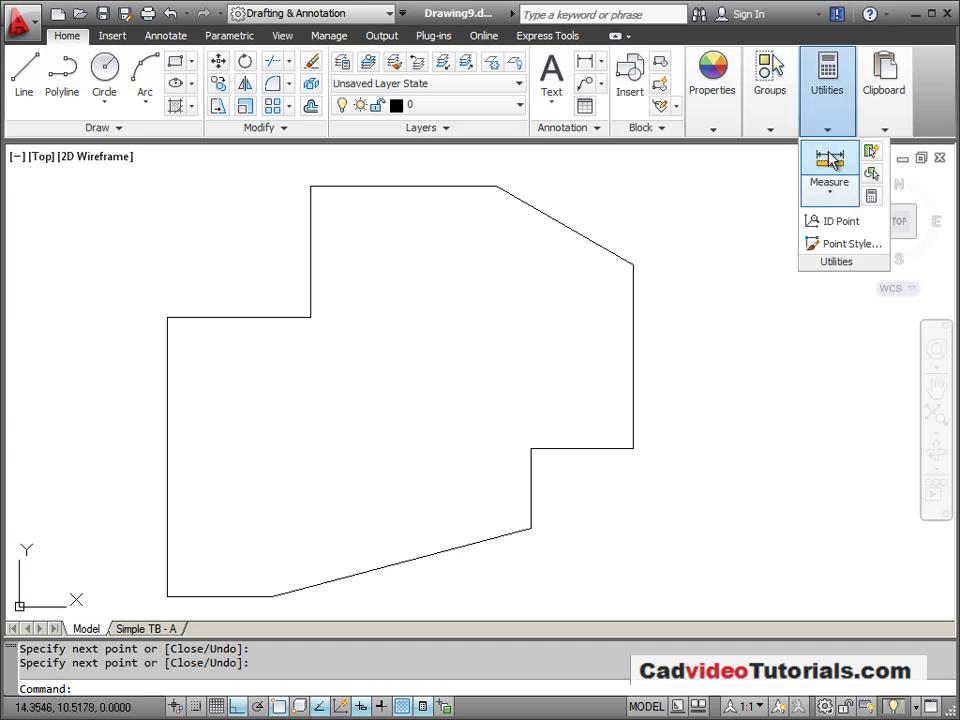
click(829, 160)
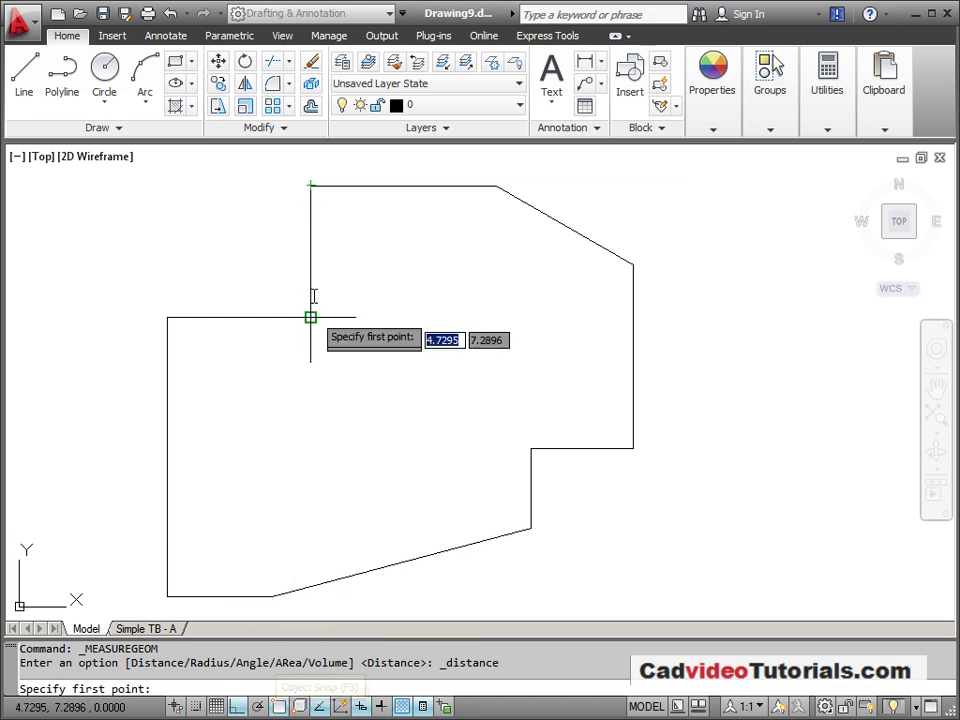
click(310, 185)
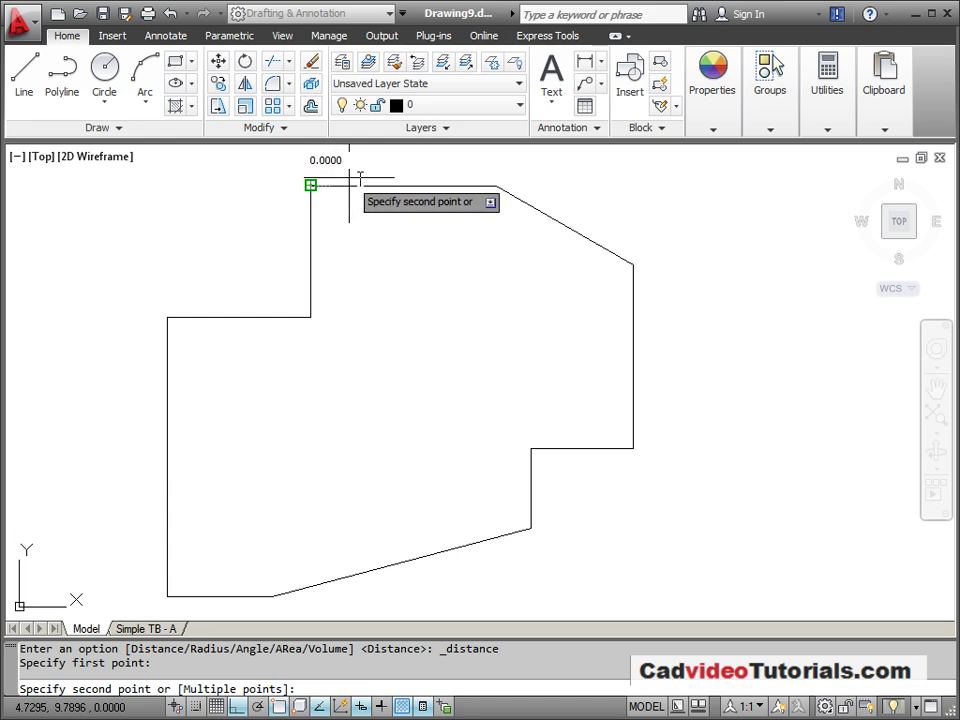
click(496, 186)
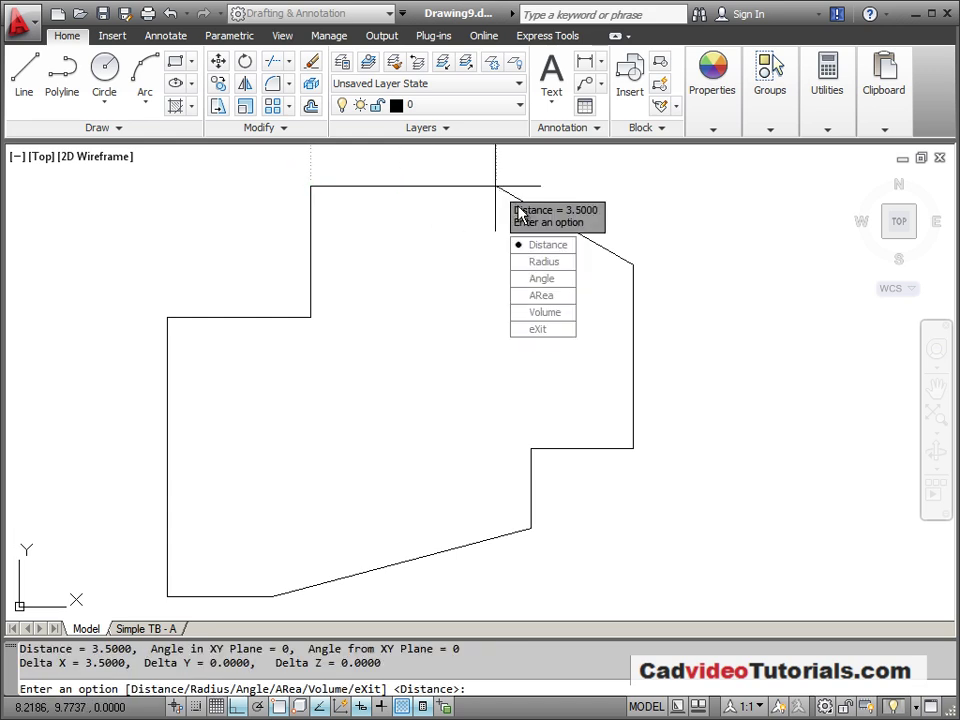
Step: Measure the area and perimeter of the closed outline by tracing all its corners, starting from the lower end of the upper slanted edge
click(561, 294)
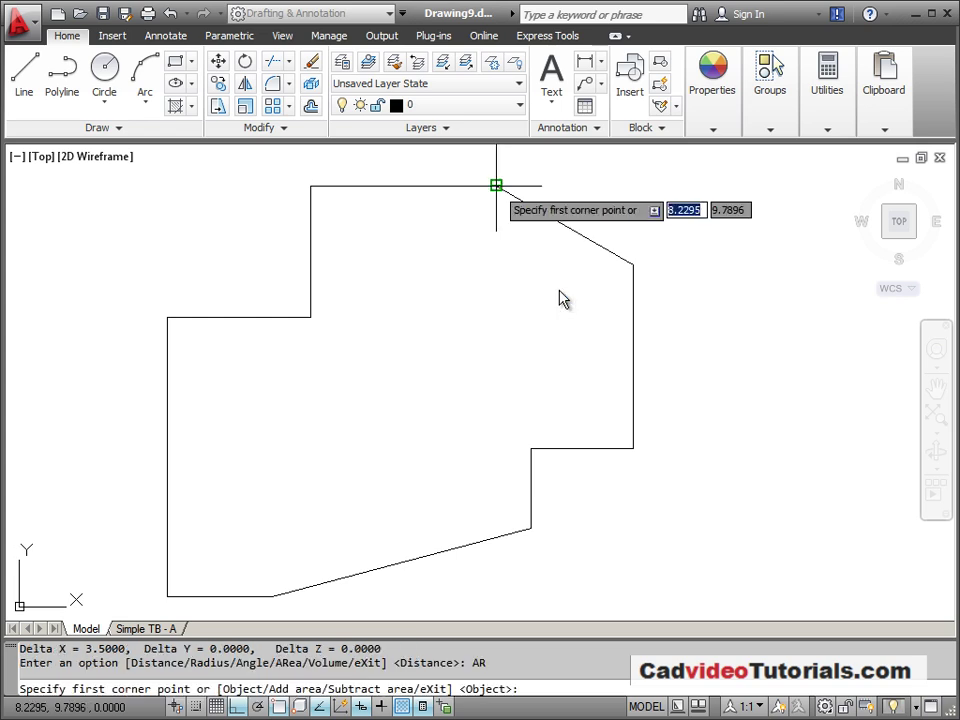
click(633, 265)
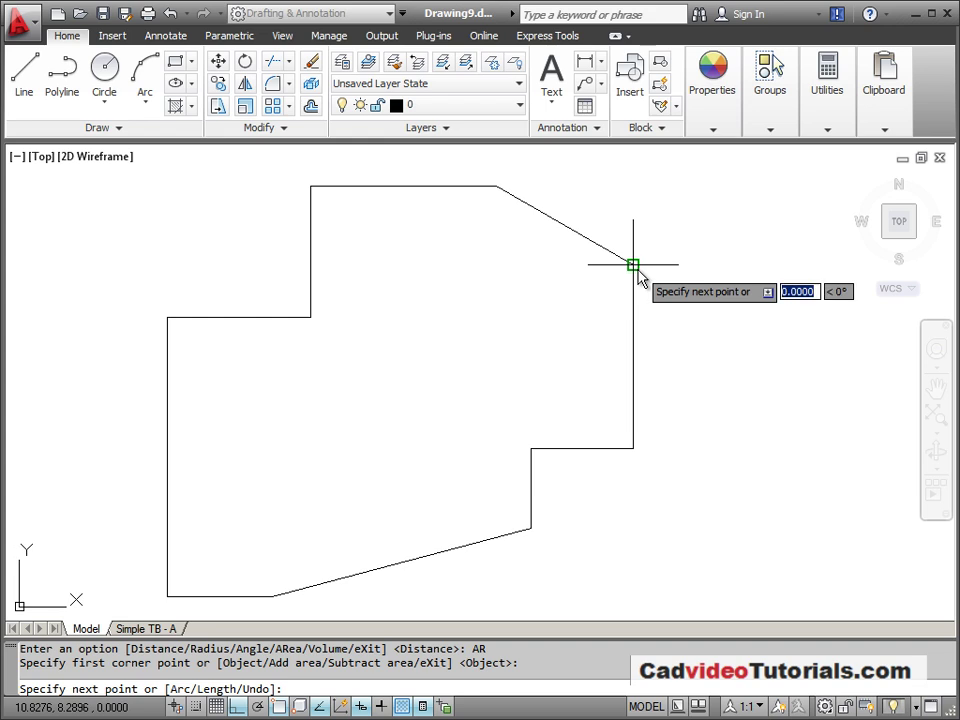
click(633, 448)
click(531, 448)
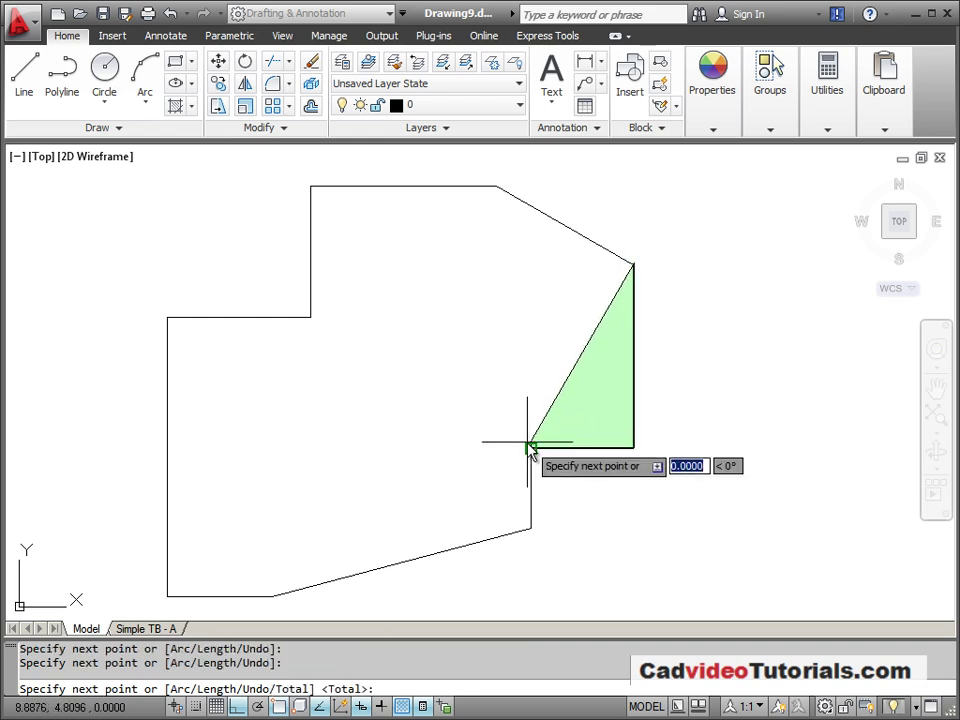
click(531, 527)
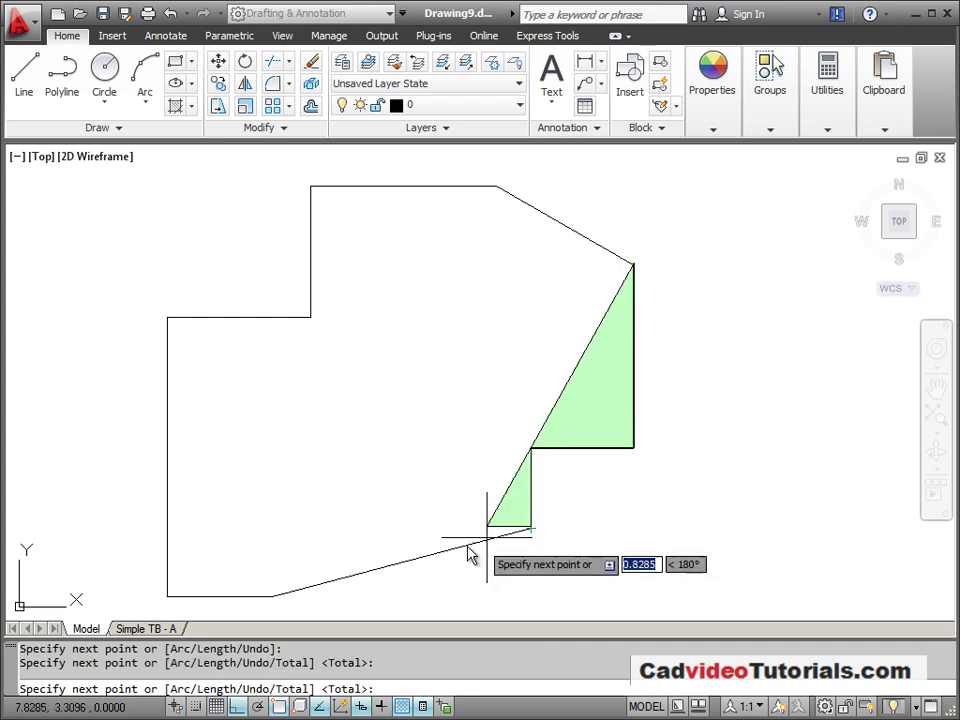
click(273, 596)
click(167, 597)
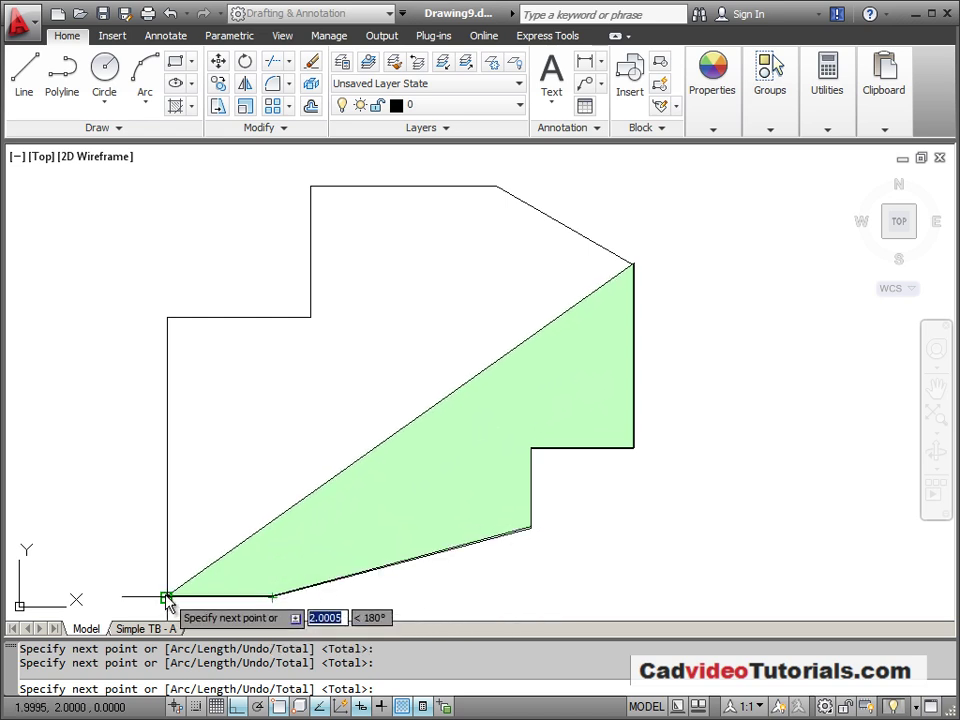
click(167, 318)
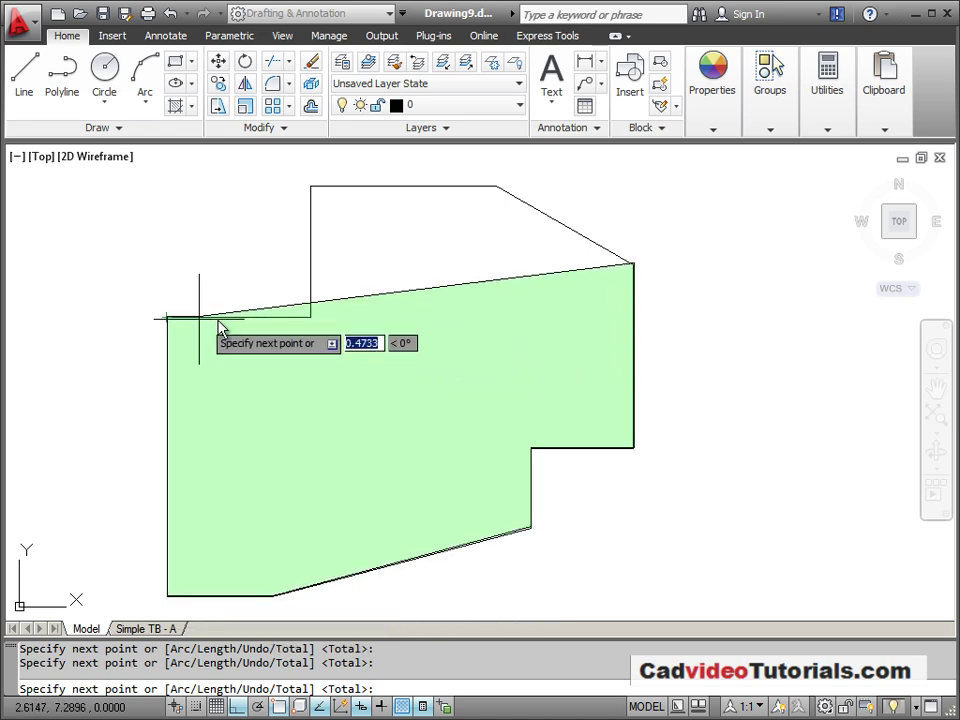
click(311, 318)
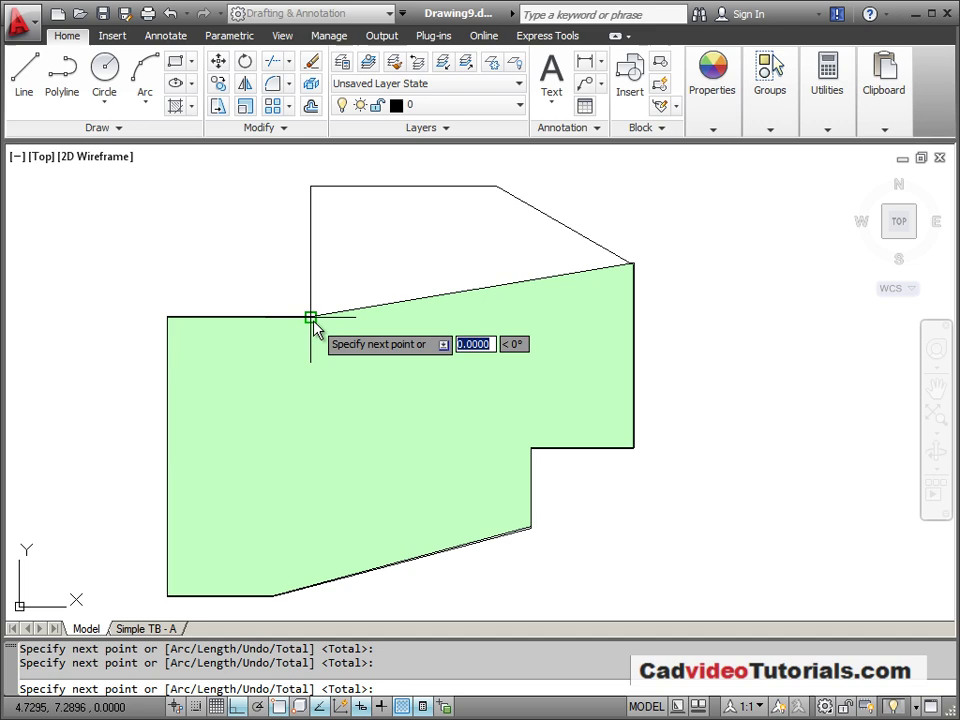
click(311, 186)
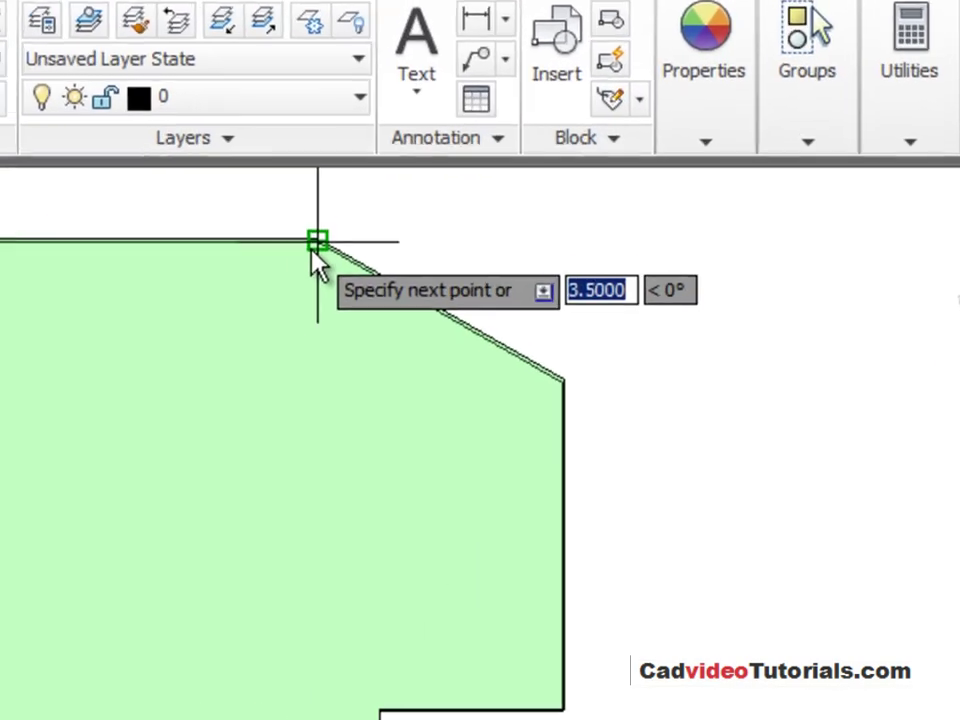
click(478, 193)
key(Return)
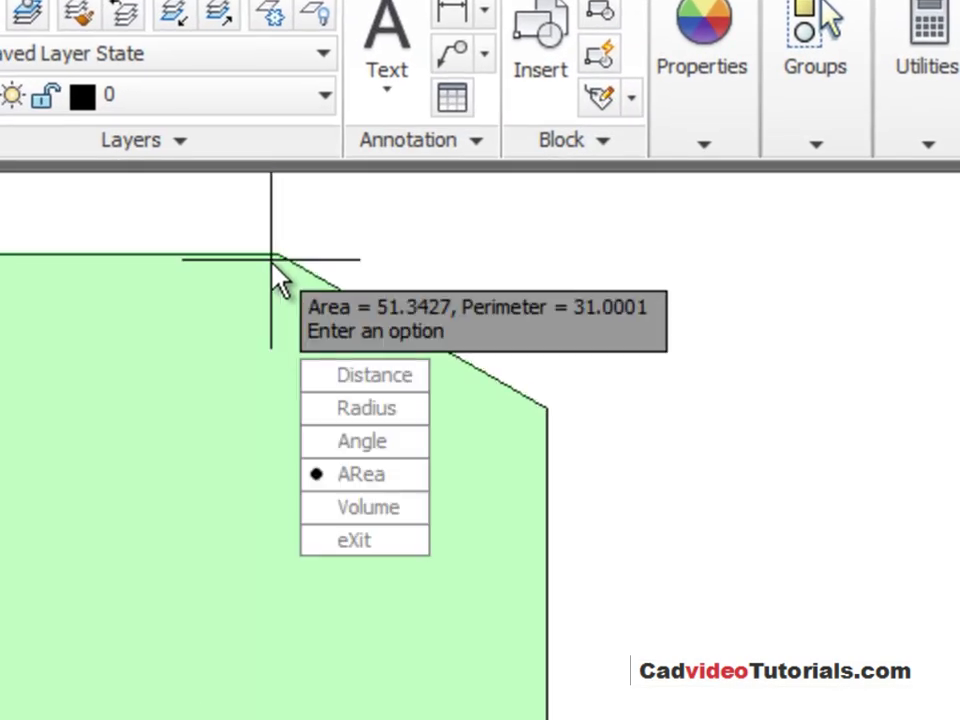